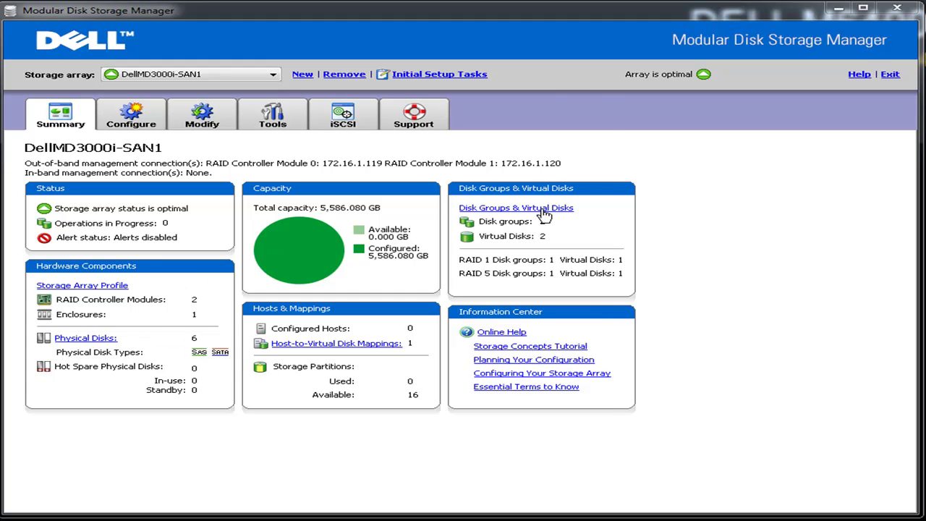
Check that disk groups HyperStorage and Quorum each list one virtual disk
click(543, 210)
click(341, 195)
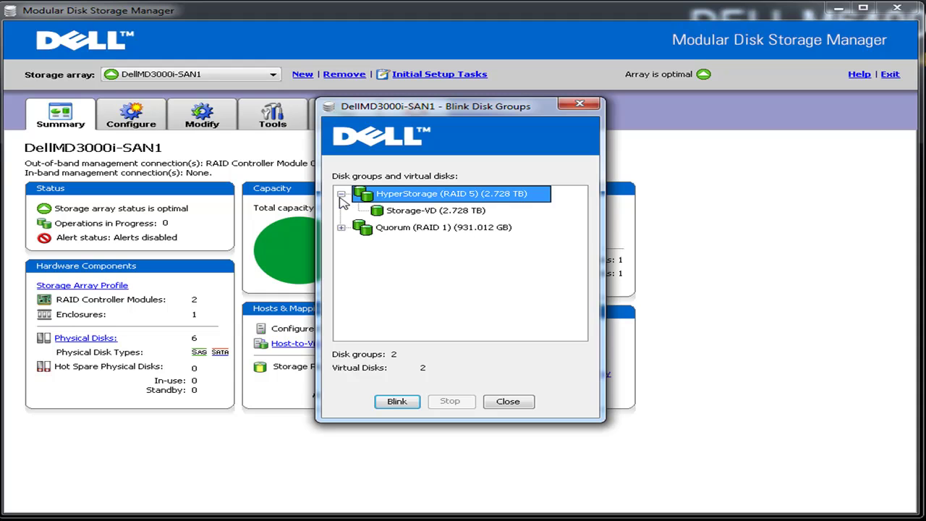
click(341, 227)
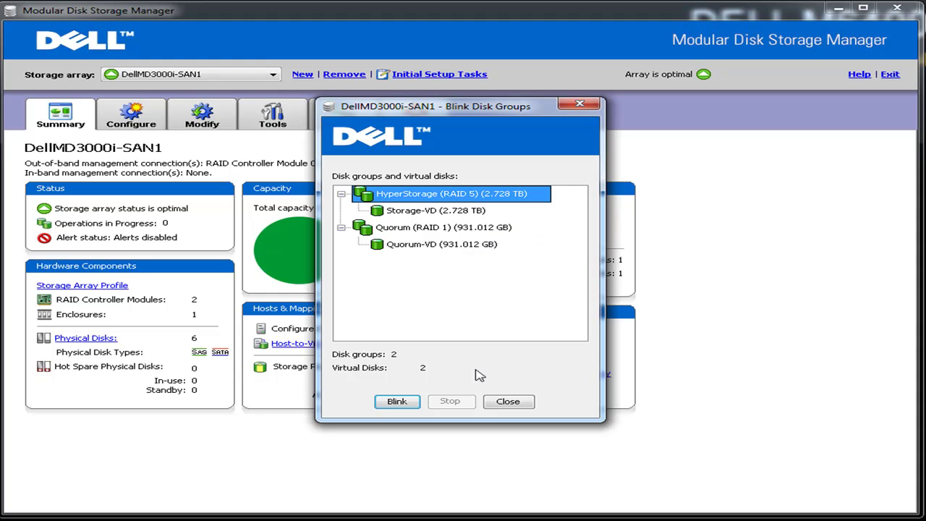
click(508, 402)
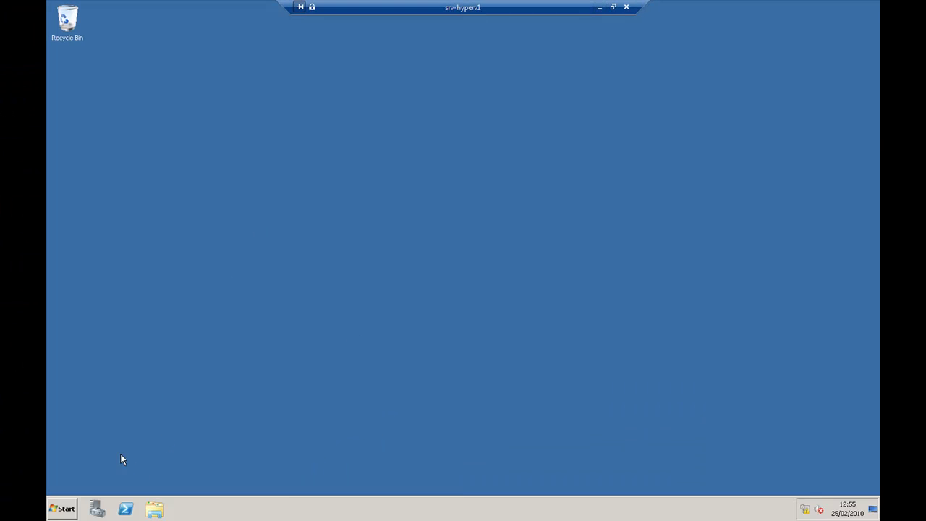
Quick Connect the iSCSI Initiator to the MD3000i SAN target by its IP
click(63, 509)
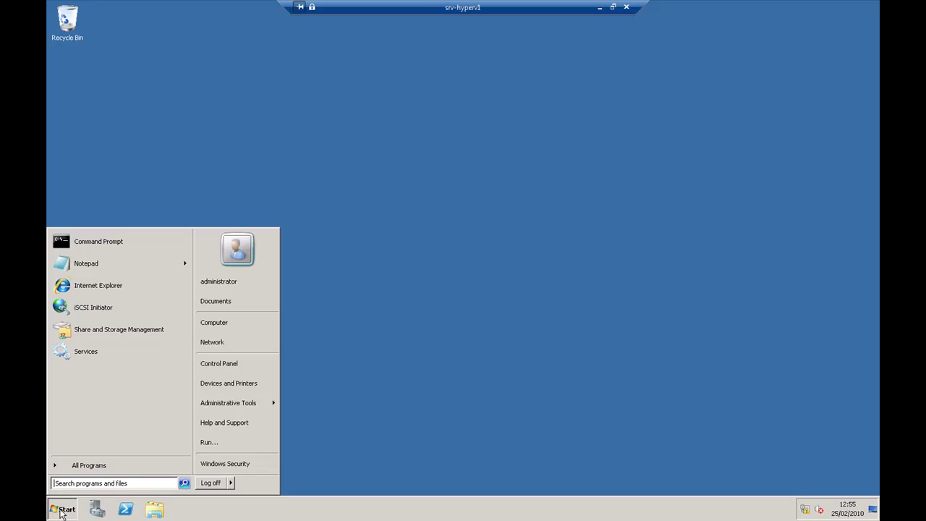
click(86, 309)
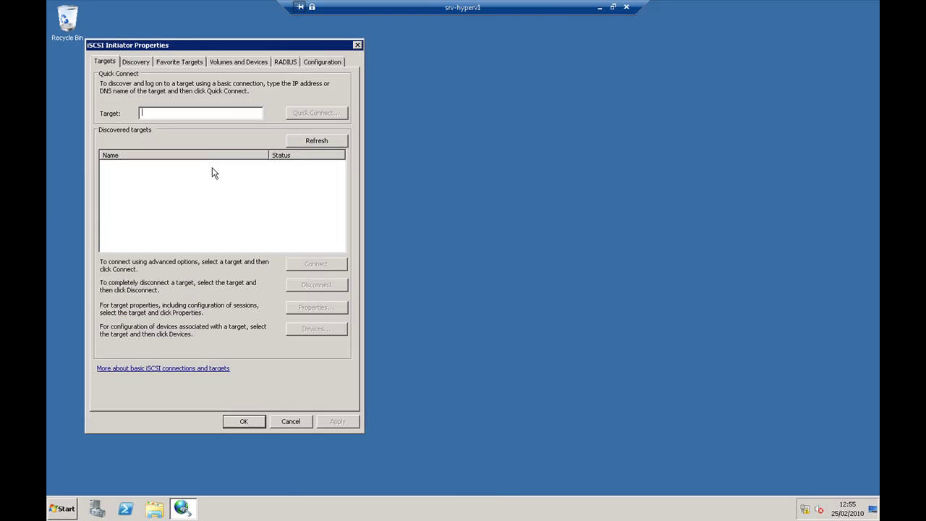
text(192.168.1.10)
click(296, 115)
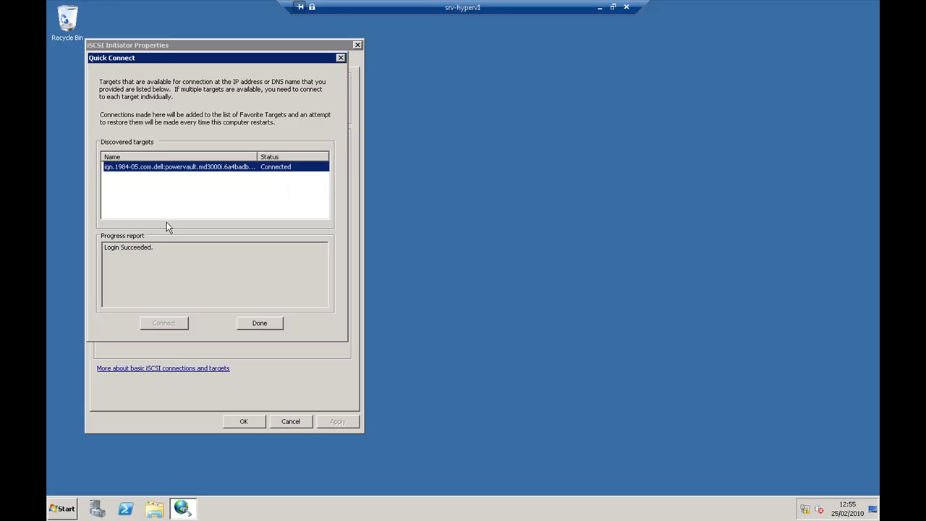
click(265, 322)
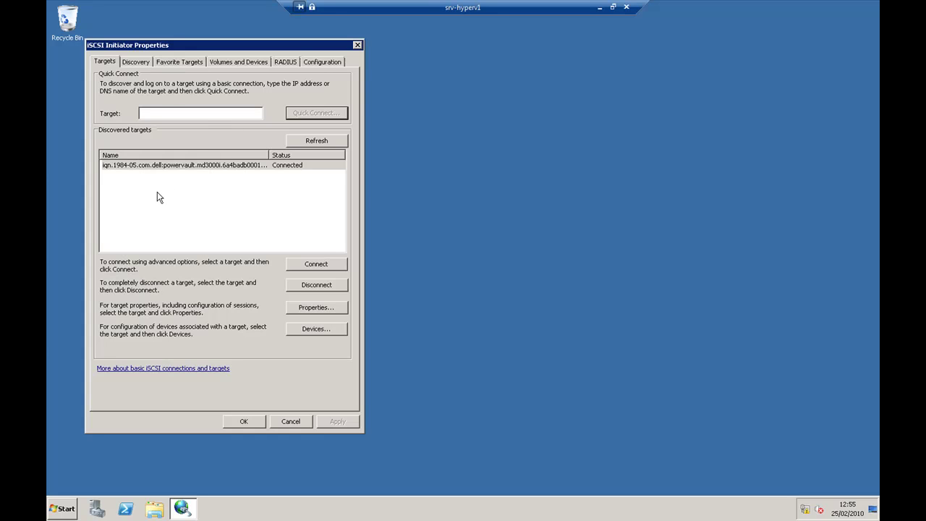
Confirm the SAN is a favorite target and auto-configure its volumes and devices
click(134, 65)
click(168, 67)
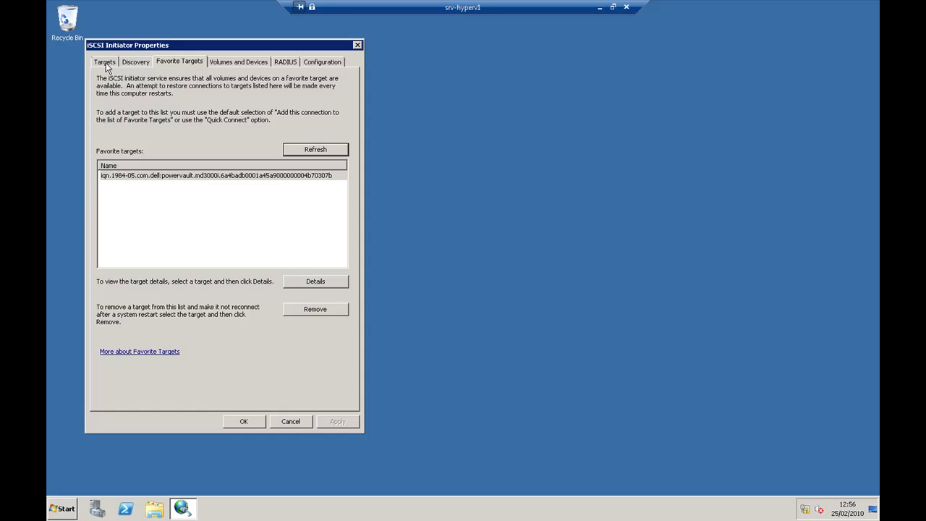
click(243, 66)
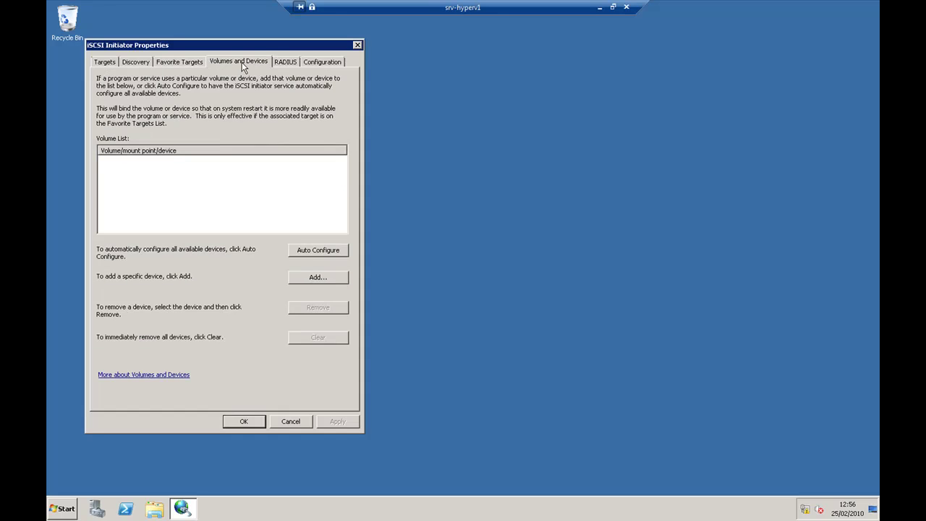
click(313, 250)
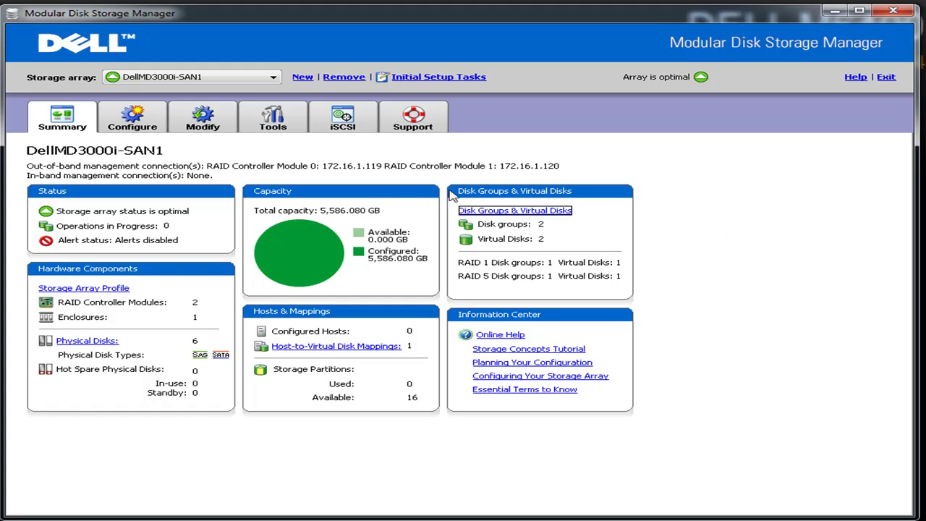
Start manual host definition with host type Windows Server 2003/Server 2008 Clustered
click(116, 118)
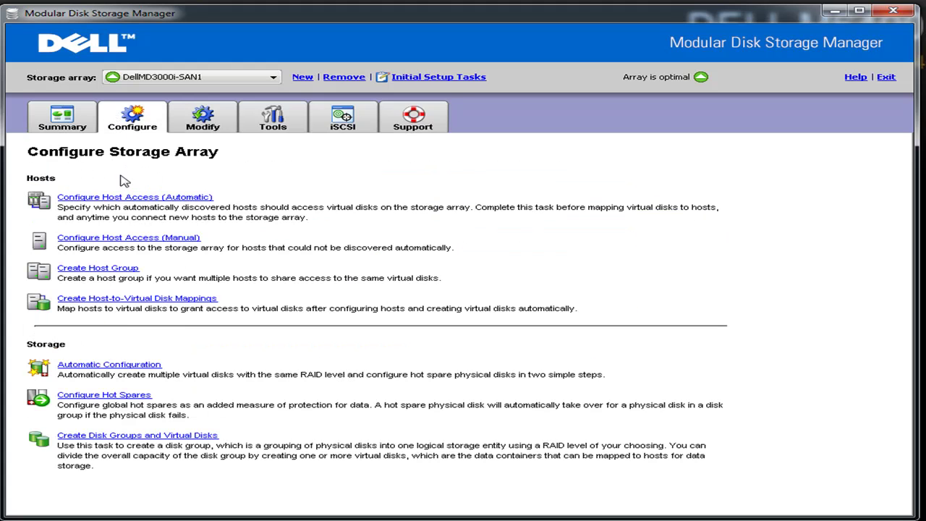
click(124, 240)
text(srv-hyperv1)
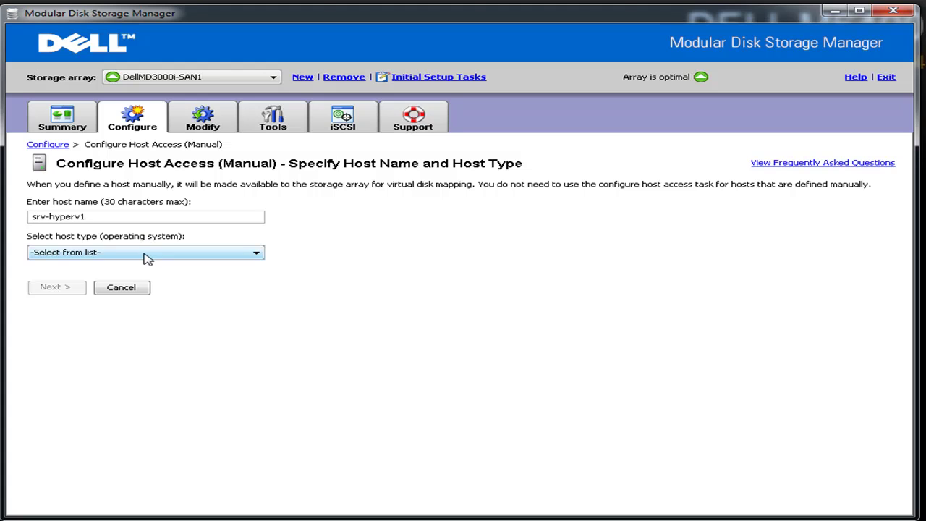
click(143, 253)
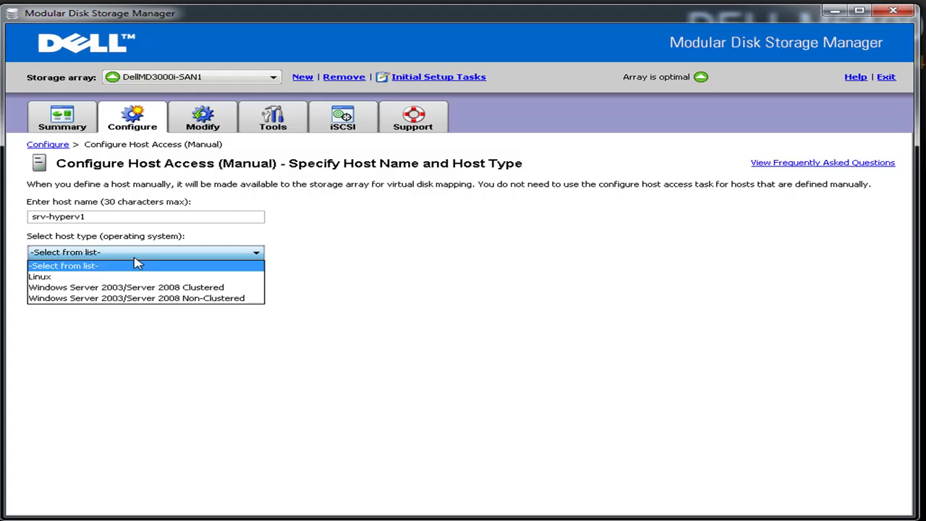
click(118, 289)
click(65, 289)
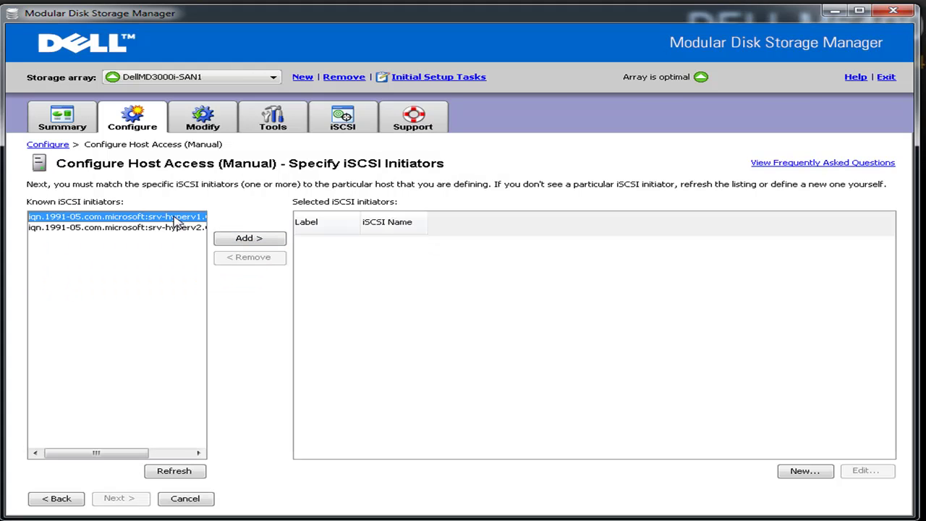
Assign the srv-hyperv1 initiator and create it in new shared host group 'hypercluster'
click(248, 238)
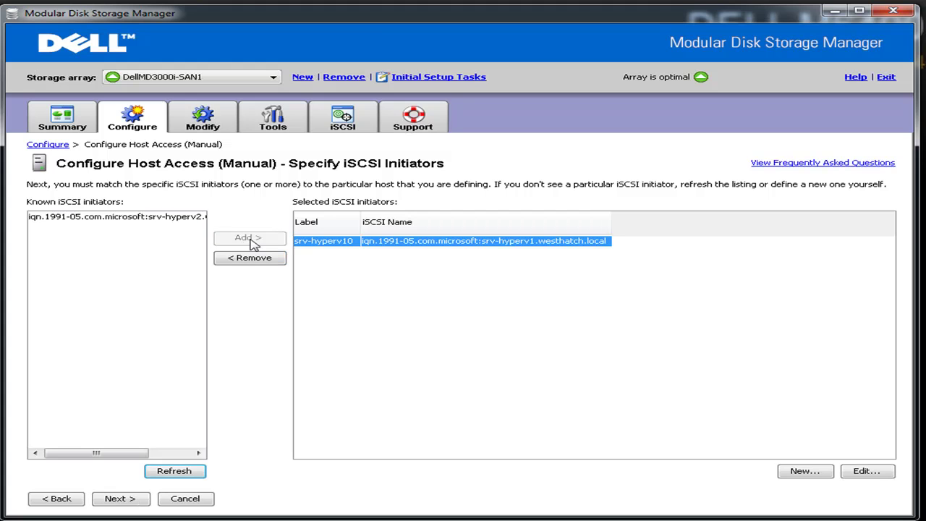
click(115, 499)
click(87, 237)
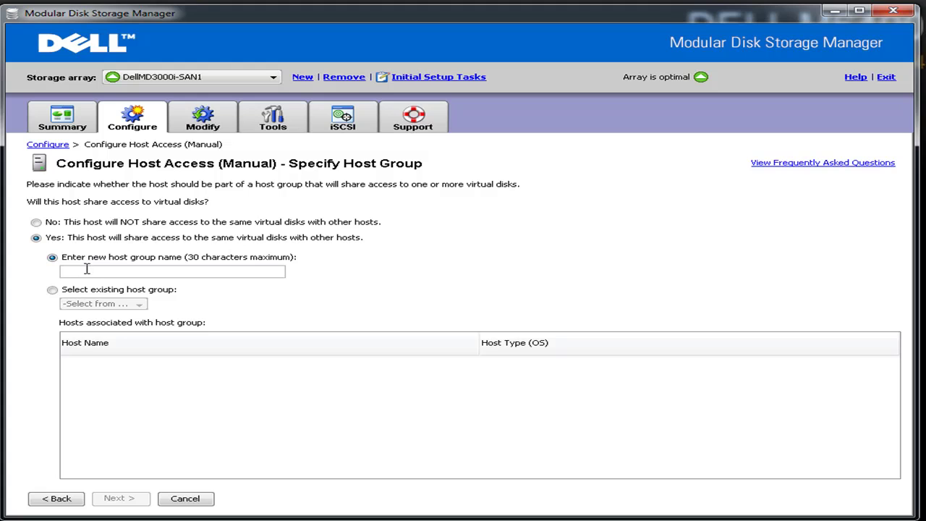
text(hypercluster)
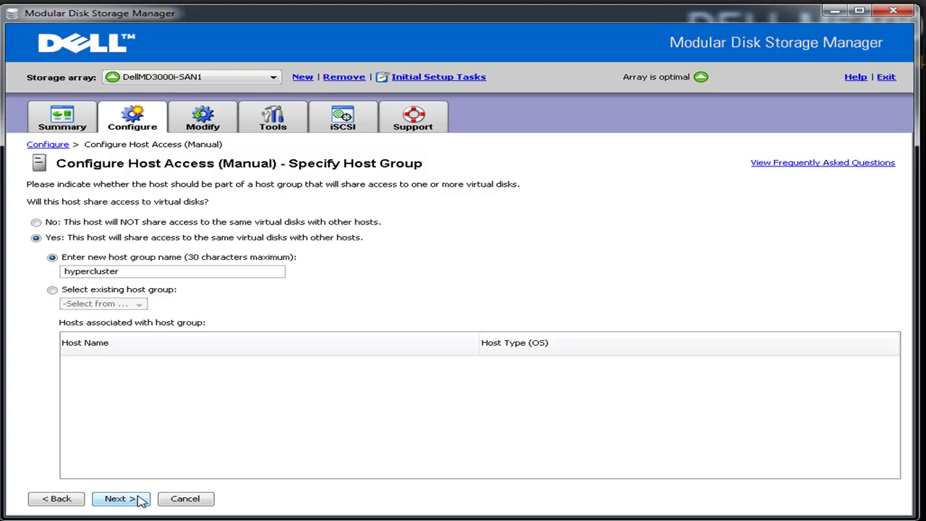
click(139, 500)
click(116, 316)
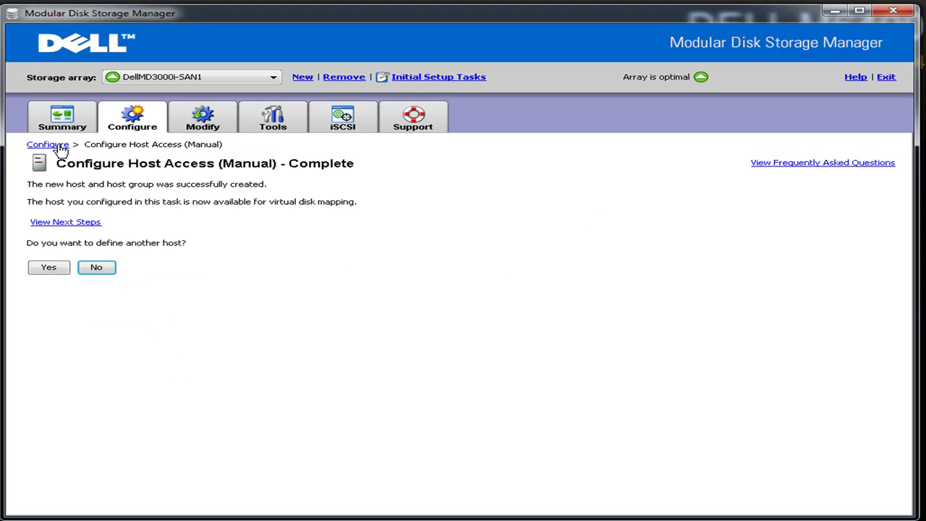
Map all virtual disks, Quorum-VD and Storage-VD, to host group hypercluster
click(124, 124)
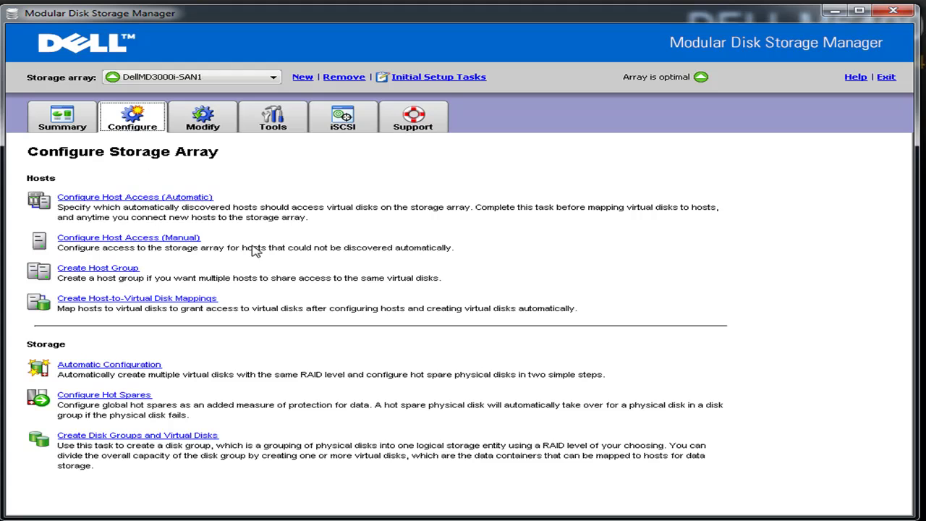
click(147, 303)
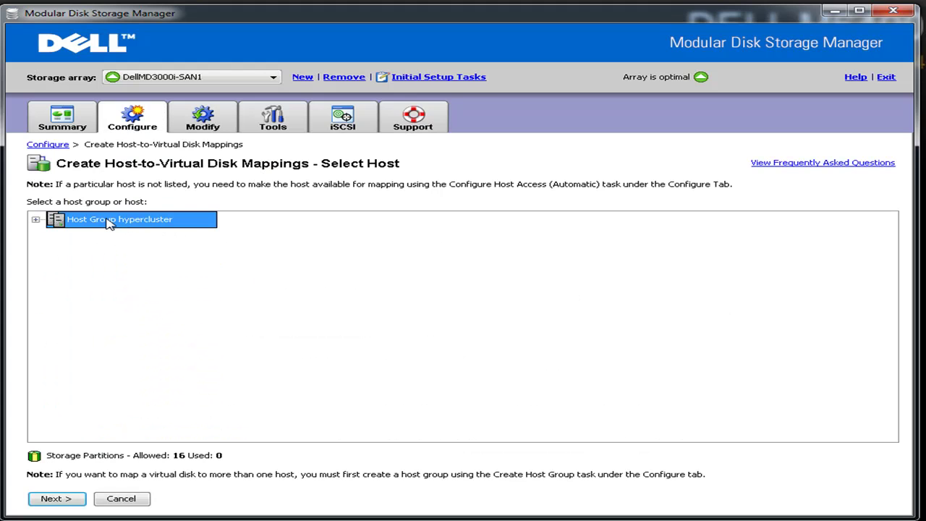
click(56, 498)
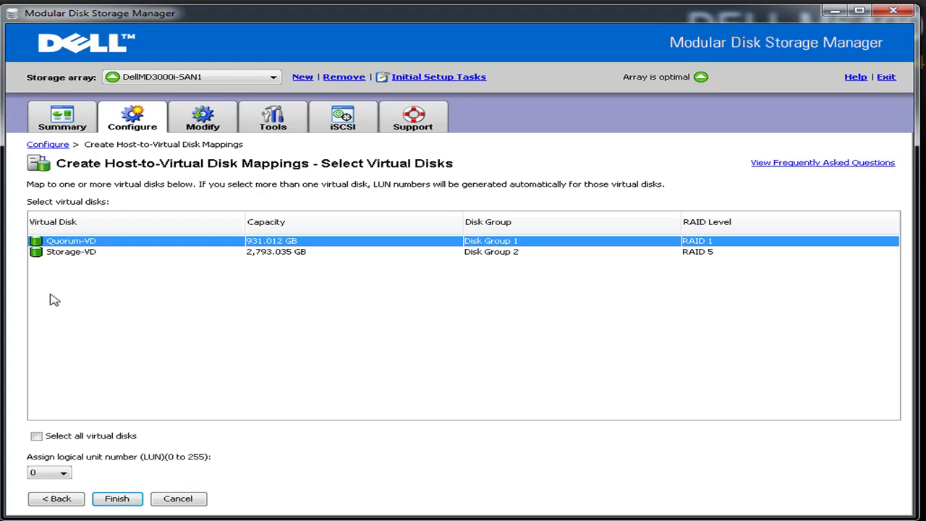
click(36, 436)
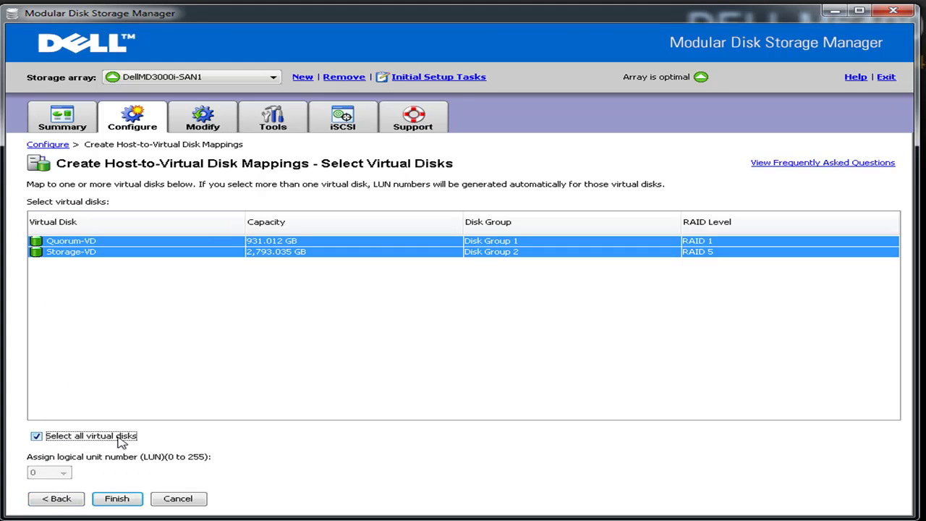
click(116, 499)
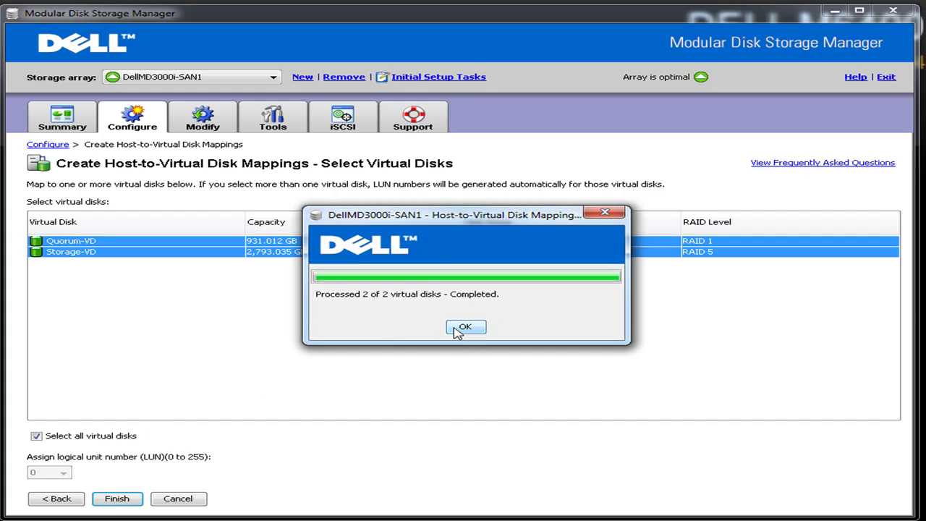
click(468, 329)
Review the Host-to-Virtual Disk Mappings list from the Summary page
click(81, 124)
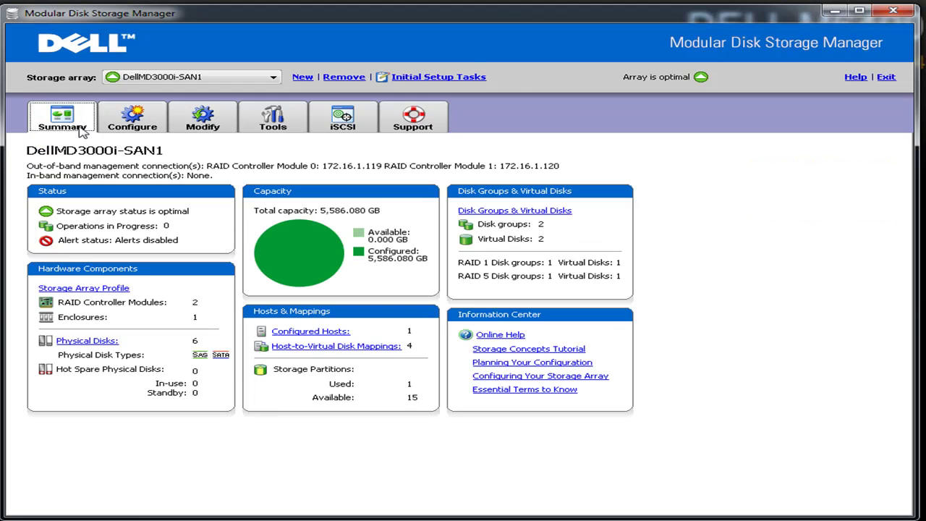
click(327, 347)
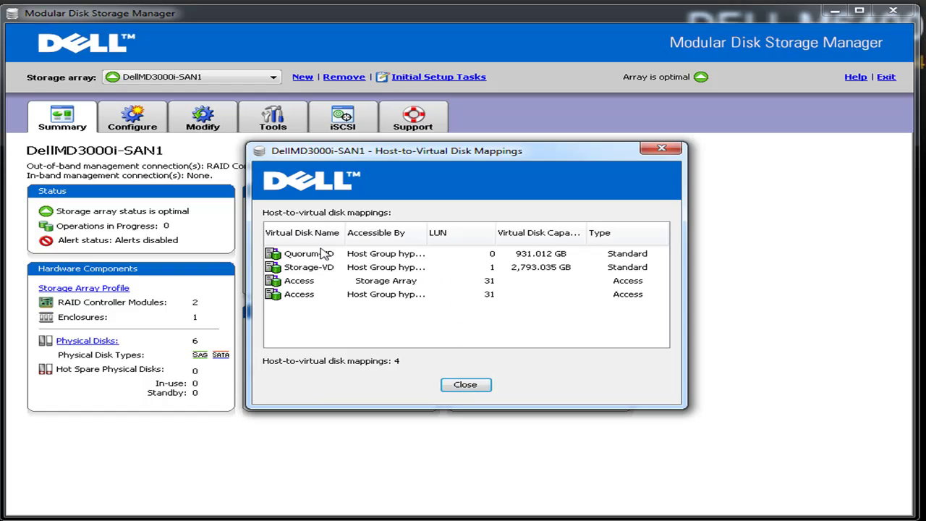
click(478, 385)
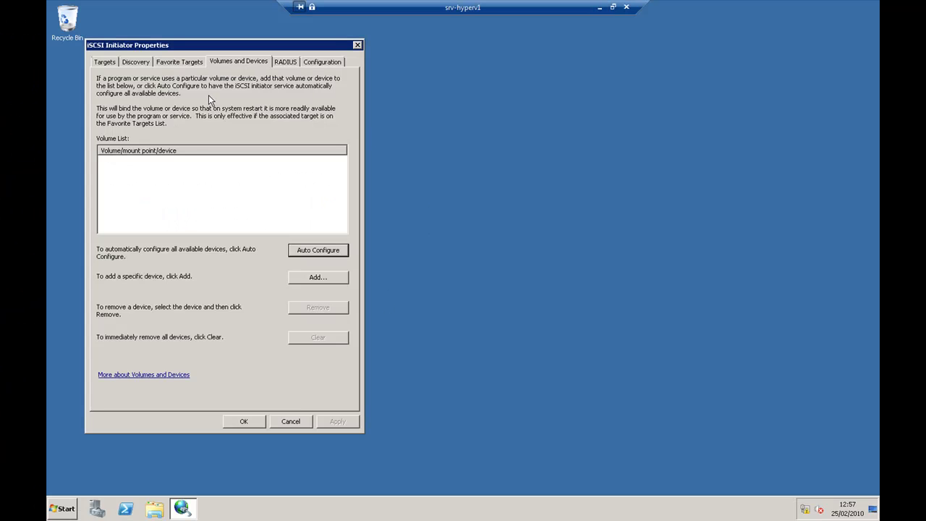
Auto-configure the two Dell MD3000 MPIO devices and save the initiator properties
click(305, 254)
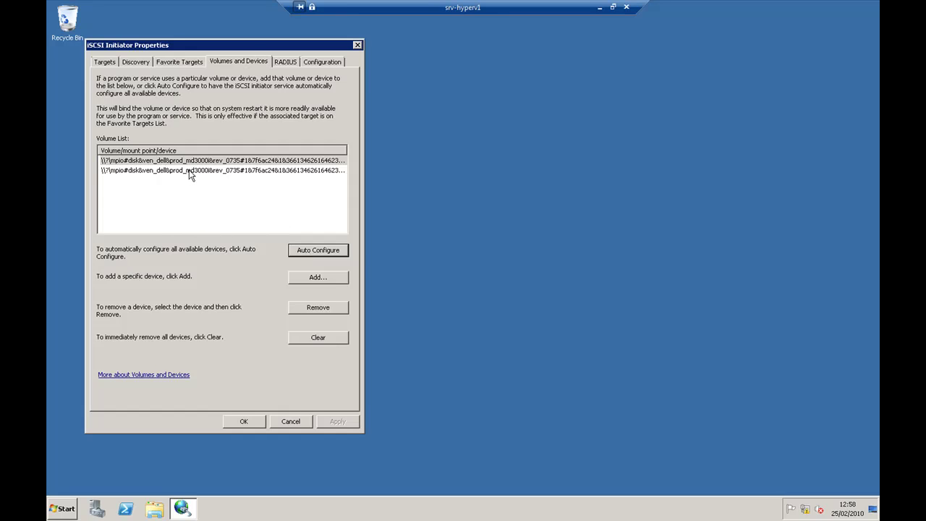
click(255, 423)
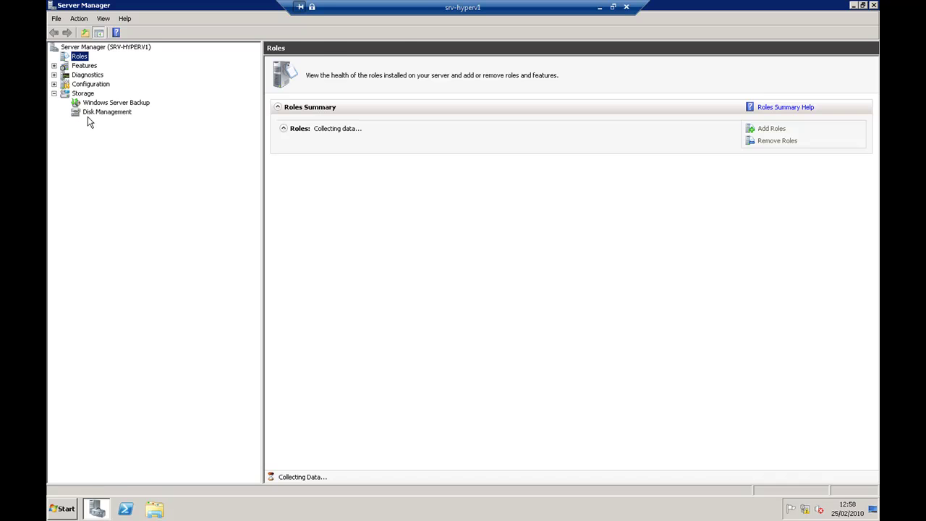
Check in Disk Management that Disk 1 and Disk 2 are offline, then close Server Manager
click(88, 115)
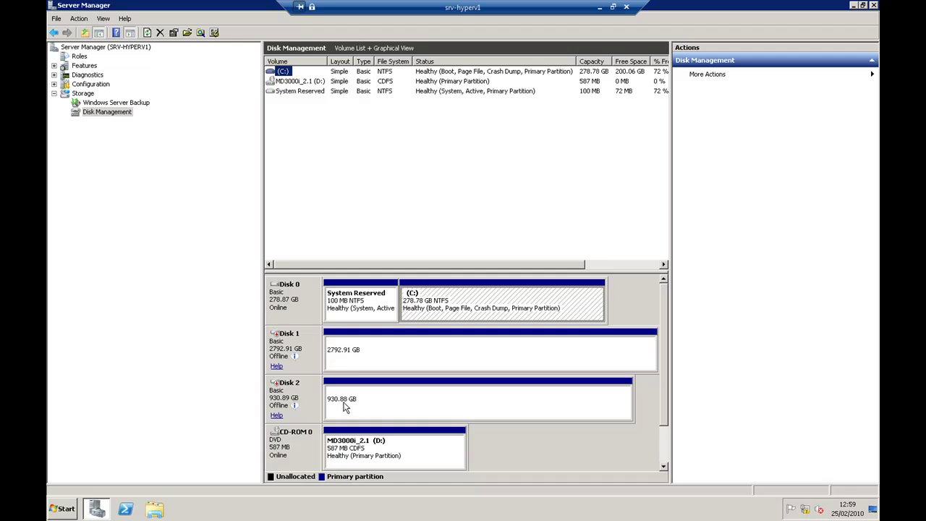
click(375, 353)
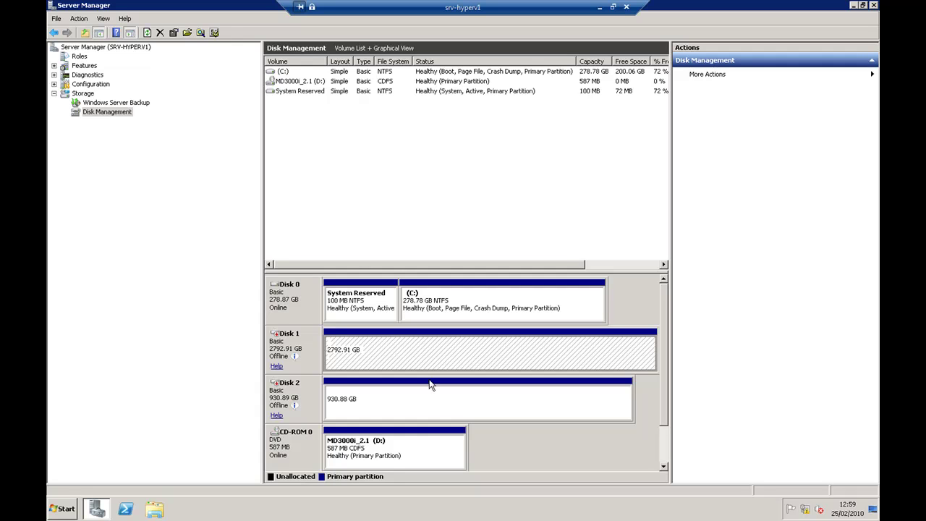
click(380, 405)
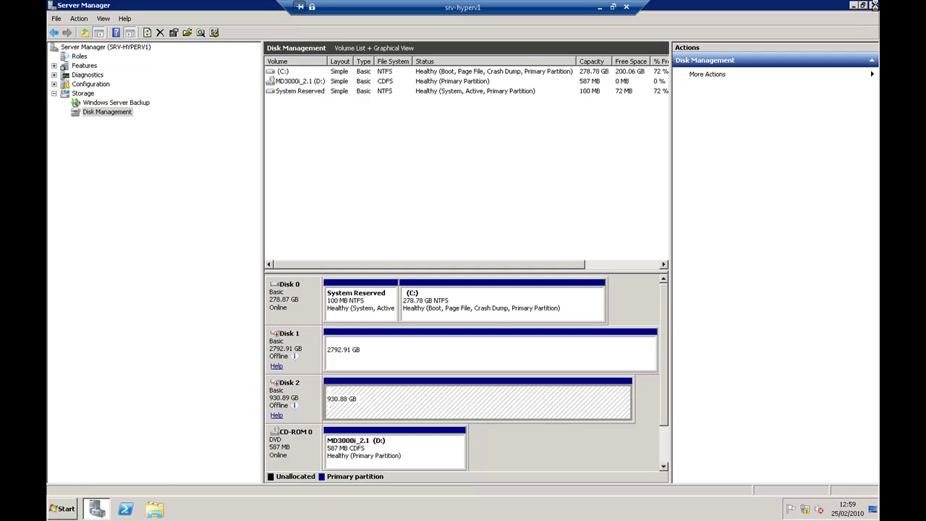
click(874, 5)
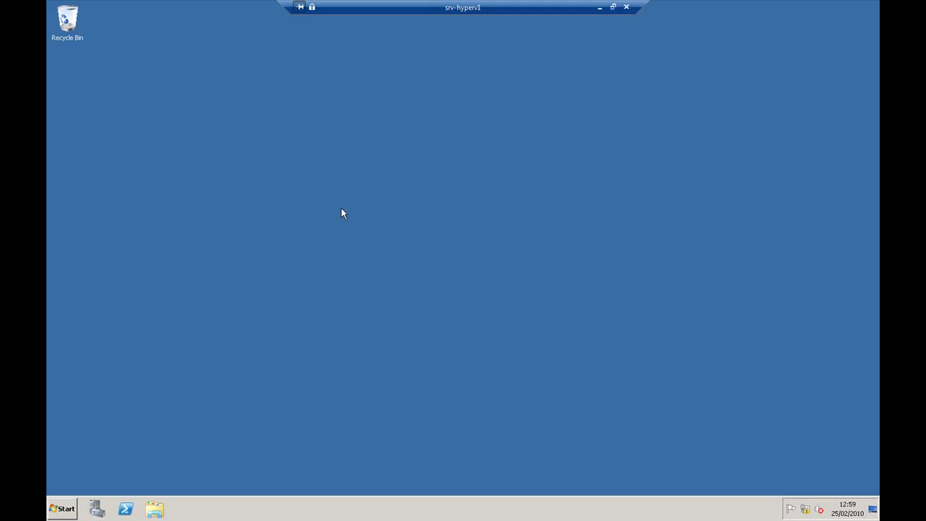